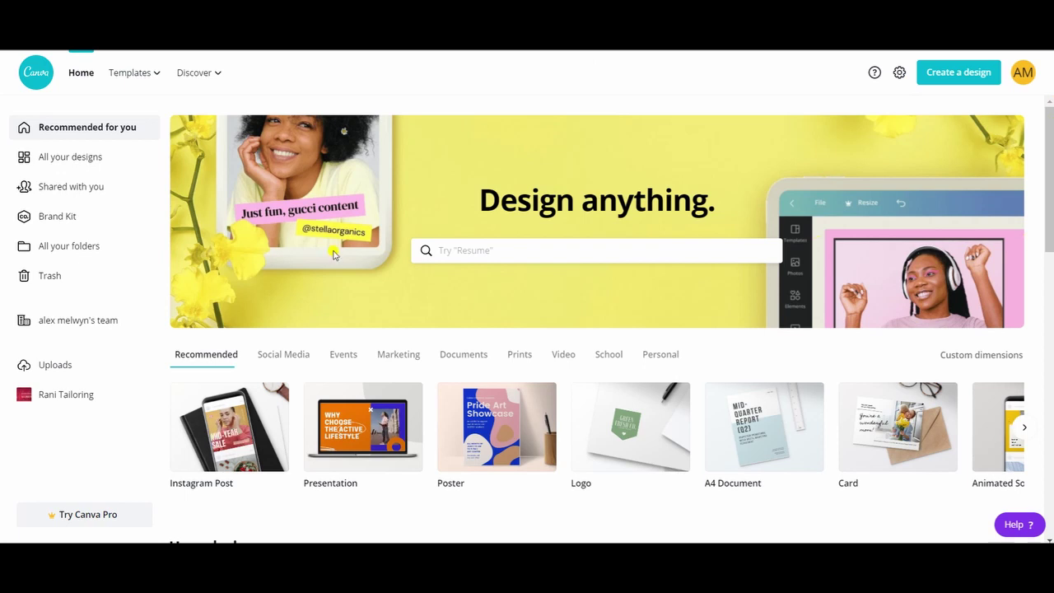
Examine the home page's recommended design types, recent designs, and the logo, poster, YouTube thumbnail, presentation and Facebook post template rows
{"action": "scroll", "coordinate": [334, 251], "scroll_direction": "down", "scroll_amount": 2}
{"action": "scroll", "coordinate": [335, 251], "scroll_direction": "up", "scroll_amount": 2}
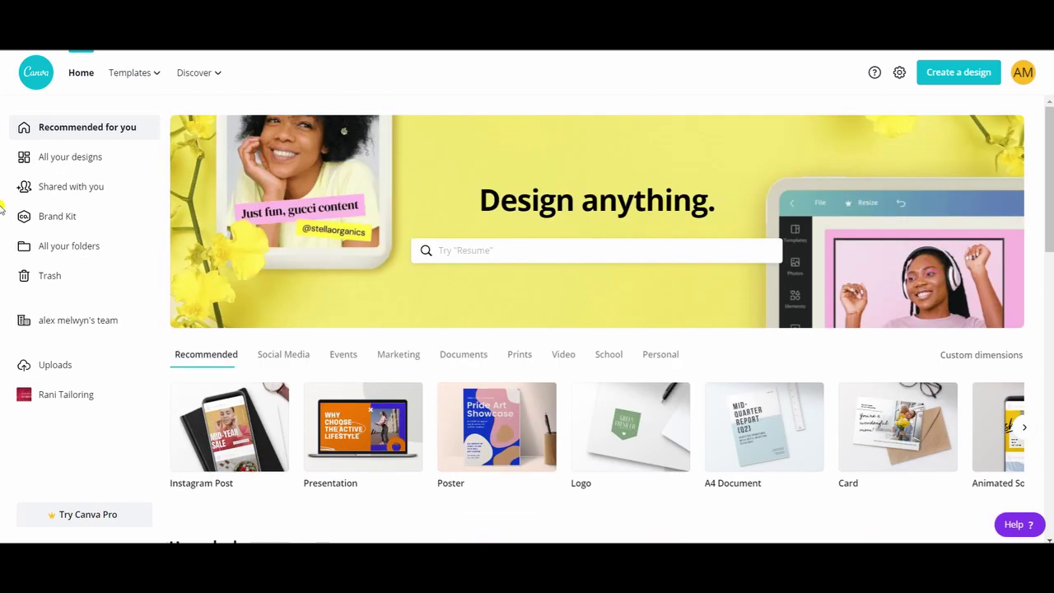
{"action": "mouse_move", "coordinate": [188, 60]}
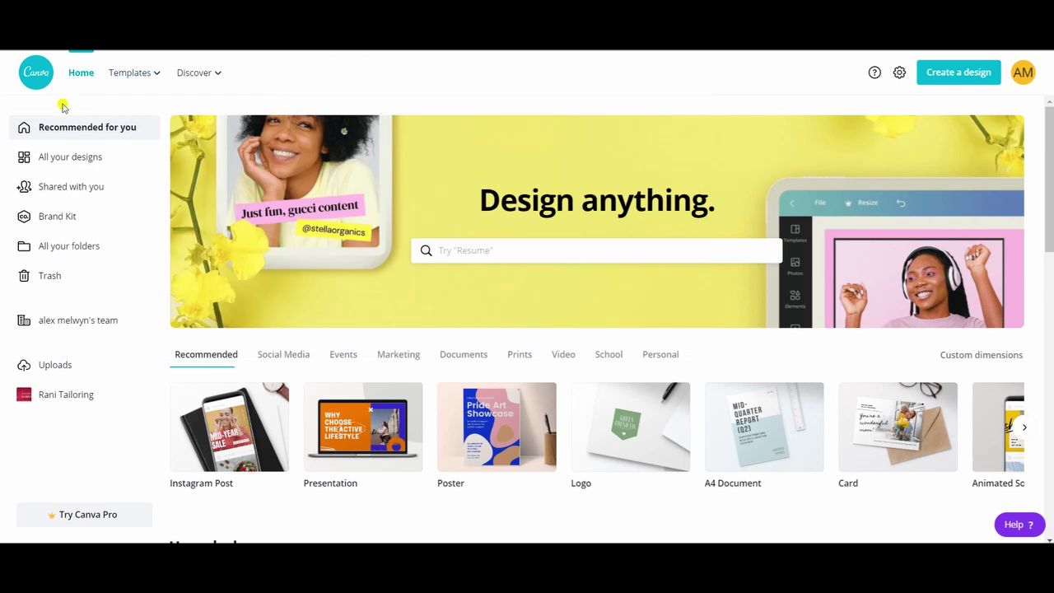
{"action": "scroll", "coordinate": [1051, 234], "scroll_direction": "down", "scroll_amount": 9}
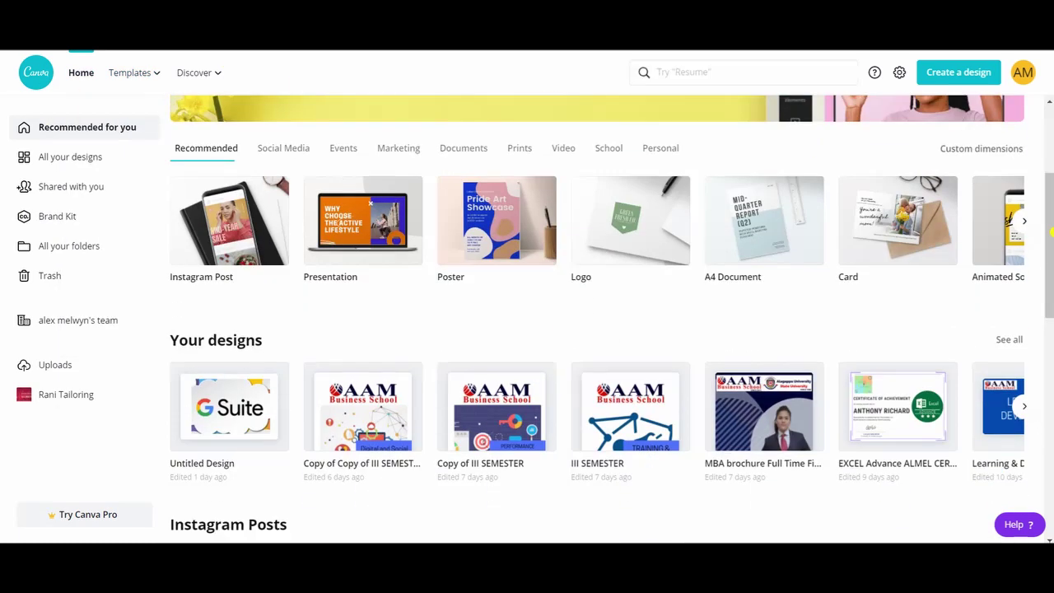
{"action": "scroll", "coordinate": [1051, 234], "scroll_direction": "down", "scroll_amount": 3}
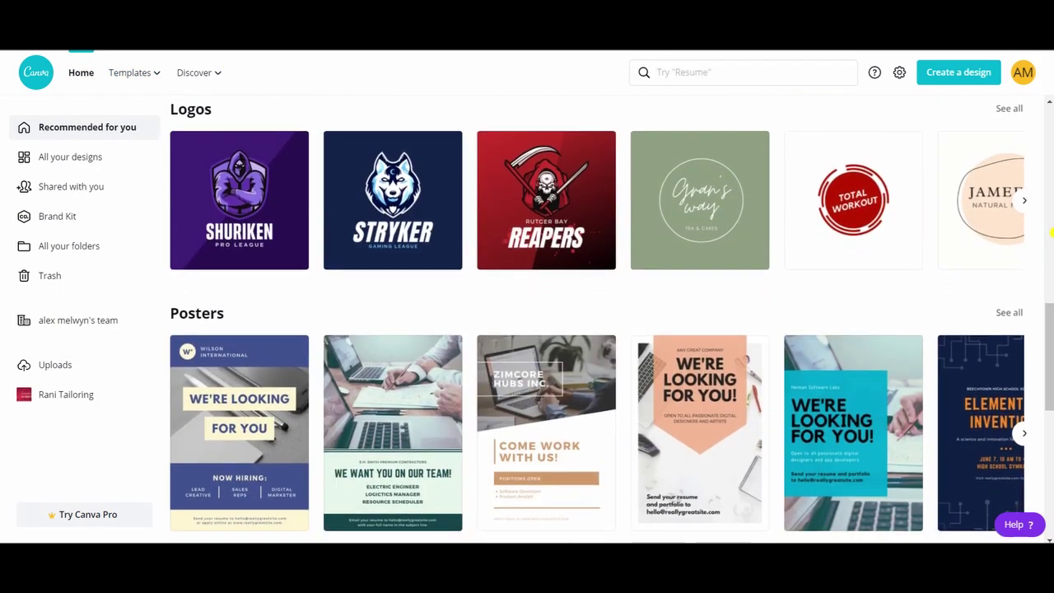
{"action": "scroll", "coordinate": [1051, 233], "scroll_direction": "down", "scroll_amount": 4}
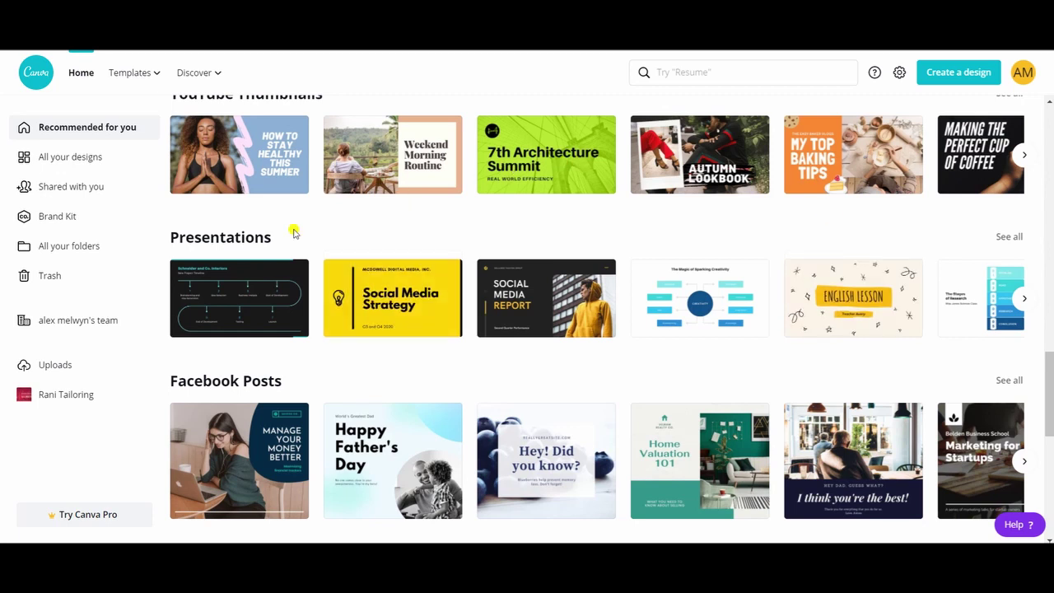
{"action": "scroll", "coordinate": [404, 251], "scroll_direction": "up", "scroll_amount": 1}
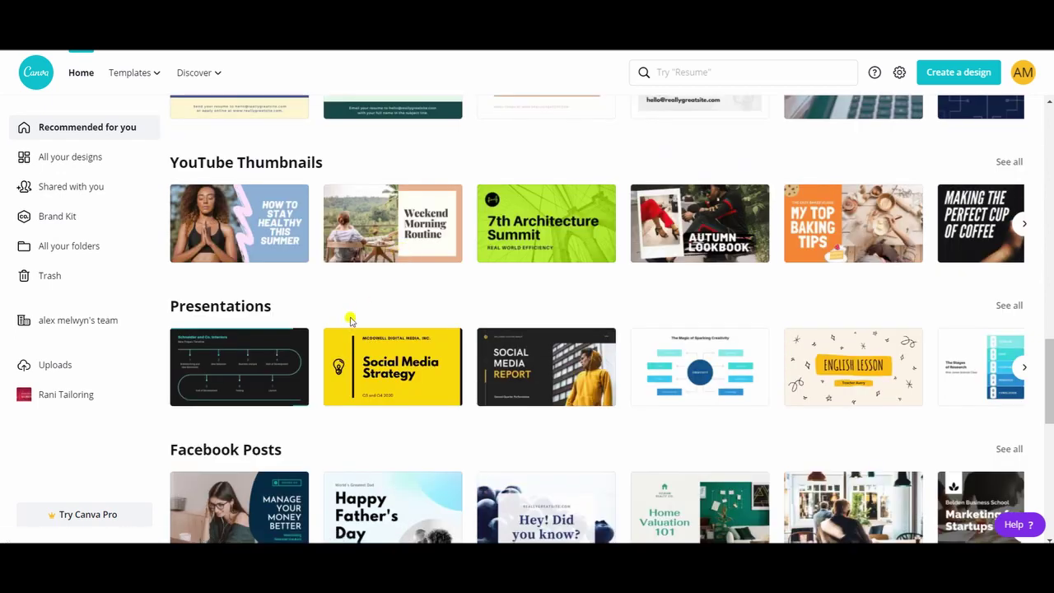
{"action": "scroll", "coordinate": [347, 317], "scroll_direction": "up", "scroll_amount": 2}
{"action": "scroll", "coordinate": [411, 308], "scroll_direction": "up", "scroll_amount": 3}
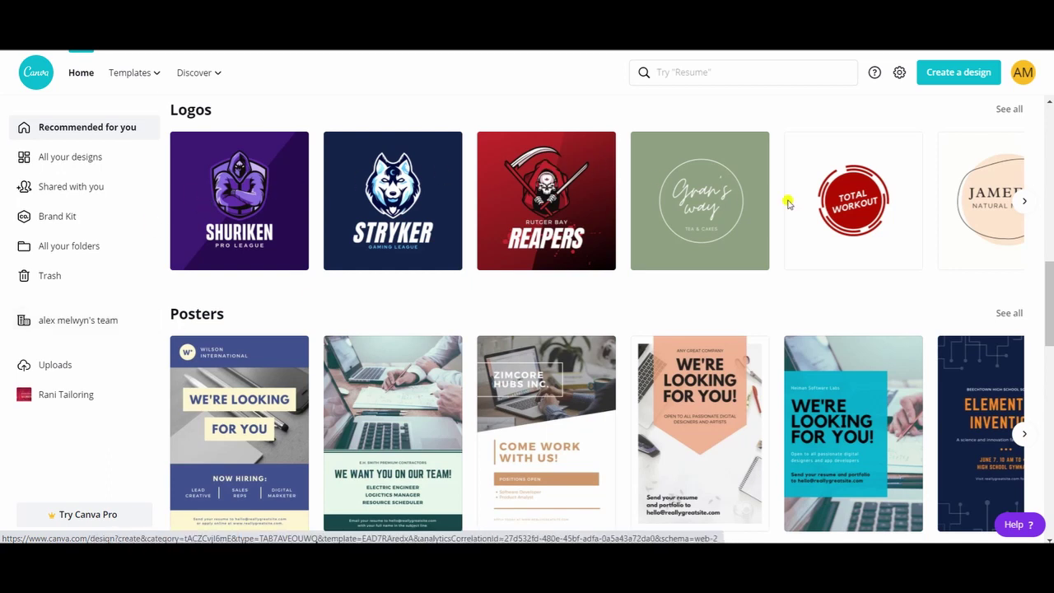
{"action": "scroll", "coordinate": [507, 247], "scroll_direction": "up", "scroll_amount": 5}
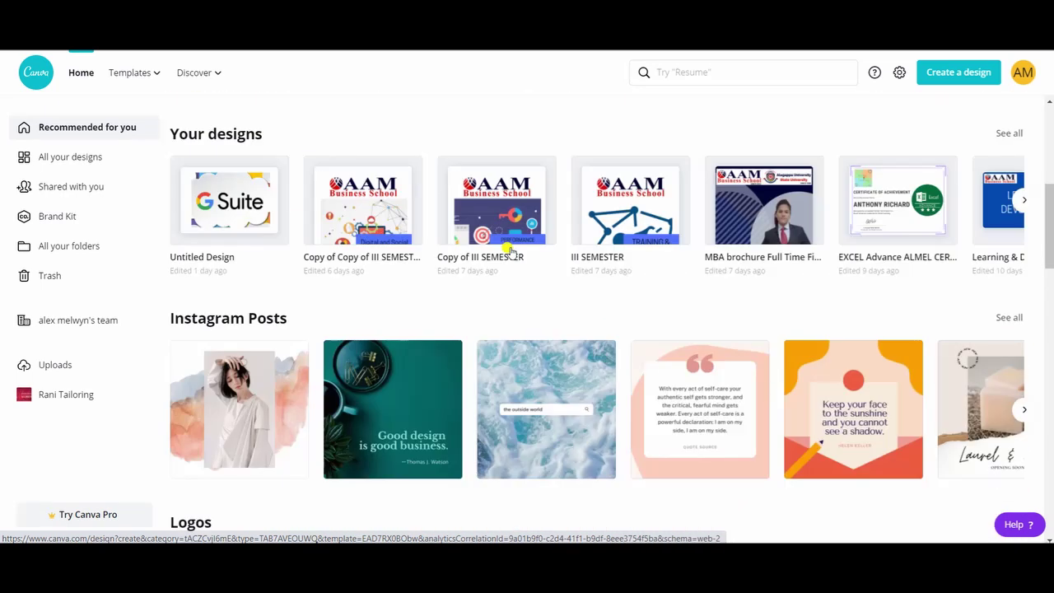
{"action": "scroll", "coordinate": [259, 274], "scroll_direction": "up", "scroll_amount": 5}
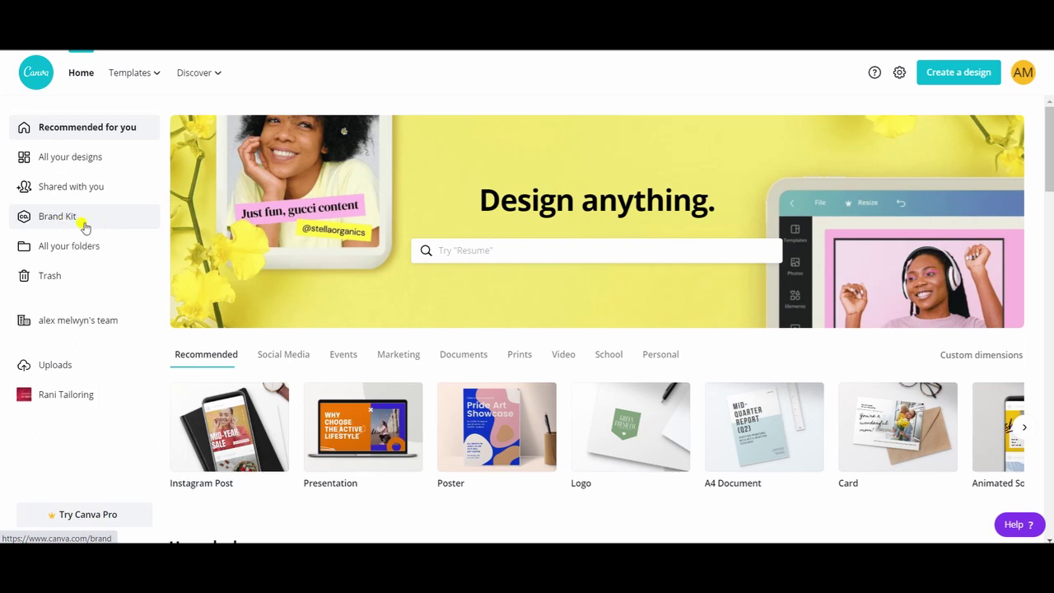
{"action": "scroll", "coordinate": [368, 323], "scroll_direction": "down", "scroll_amount": 3}
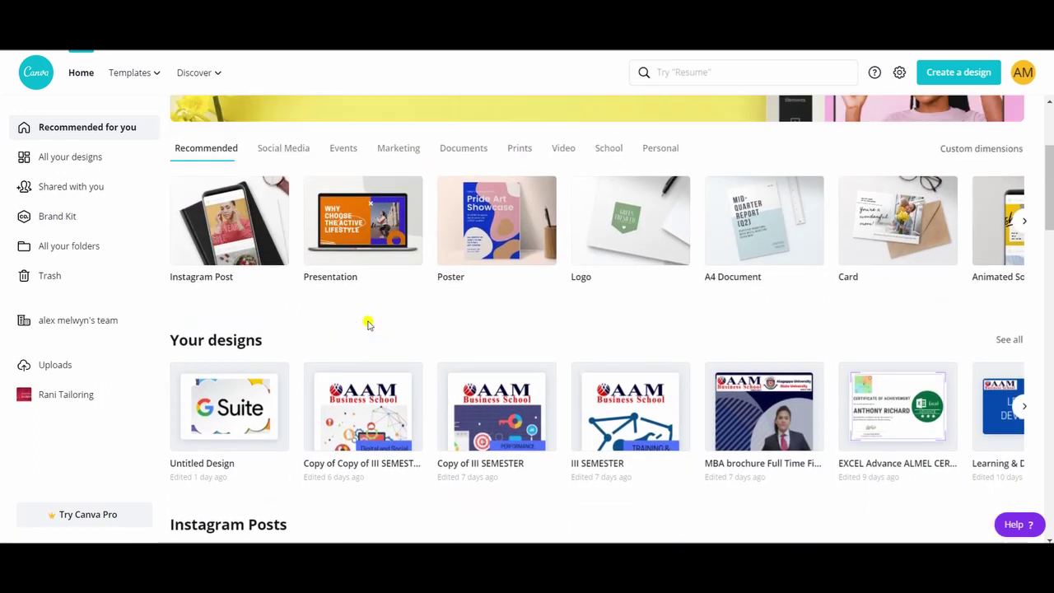
{"action": "scroll", "coordinate": [368, 323], "scroll_direction": "up", "scroll_amount": 3}
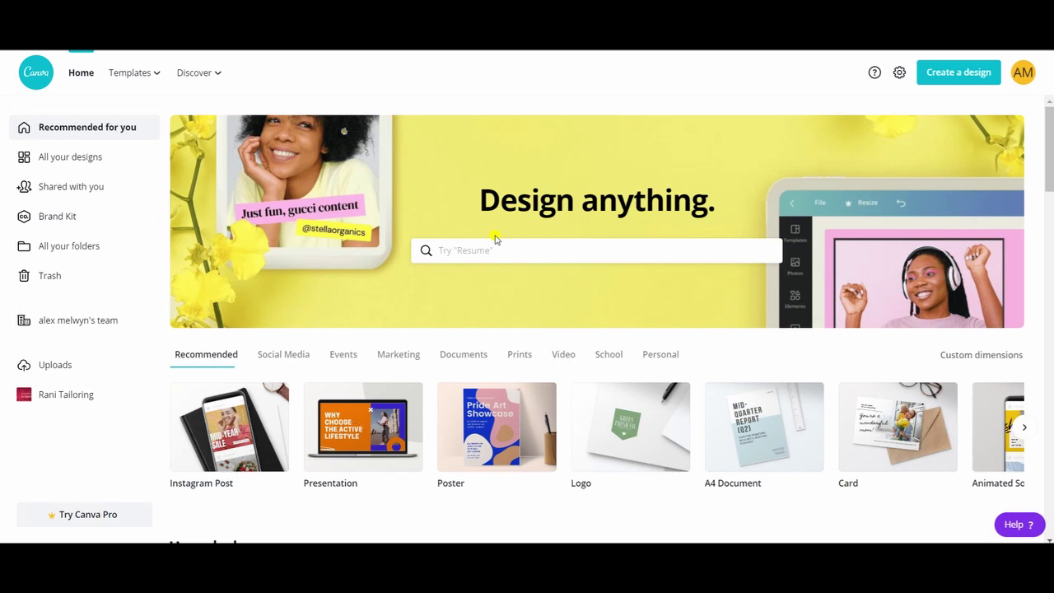
Review the design types and preset sizes offered for creating a new design, from Custom dimensions to Magazine Cover, then close the list
{"action": "left_click", "coordinate": [972, 76]}
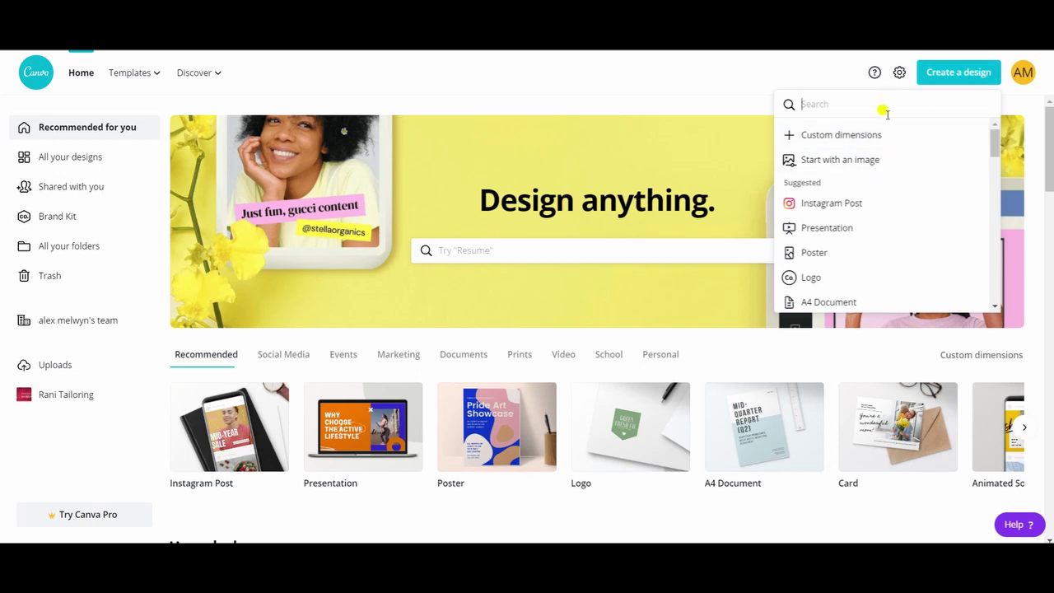
{"action": "scroll", "coordinate": [895, 130], "scroll_direction": "down", "scroll_amount": 8}
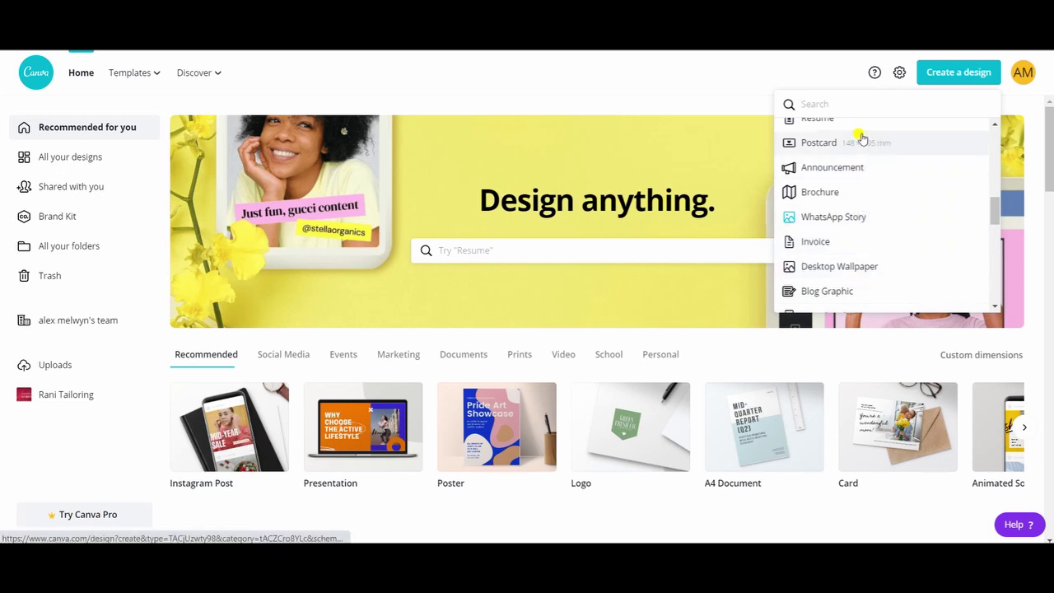
{"action": "scroll", "coordinate": [863, 138], "scroll_direction": "up", "scroll_amount": 2}
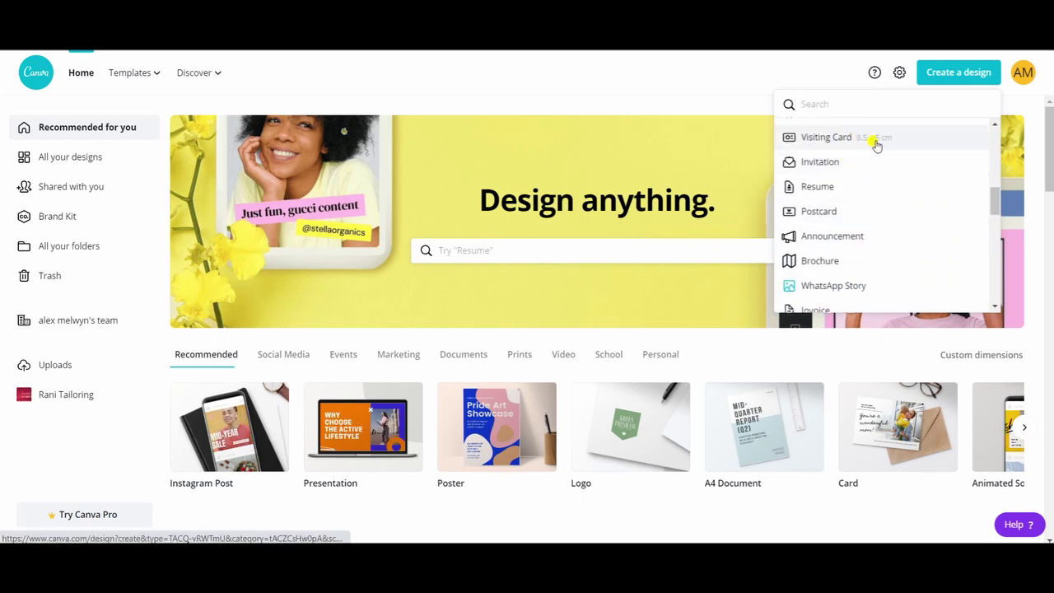
{"action": "scroll", "coordinate": [856, 153], "scroll_direction": "up", "scroll_amount": 4}
{"action": "scroll", "coordinate": [861, 152], "scroll_direction": "up", "scroll_amount": 4}
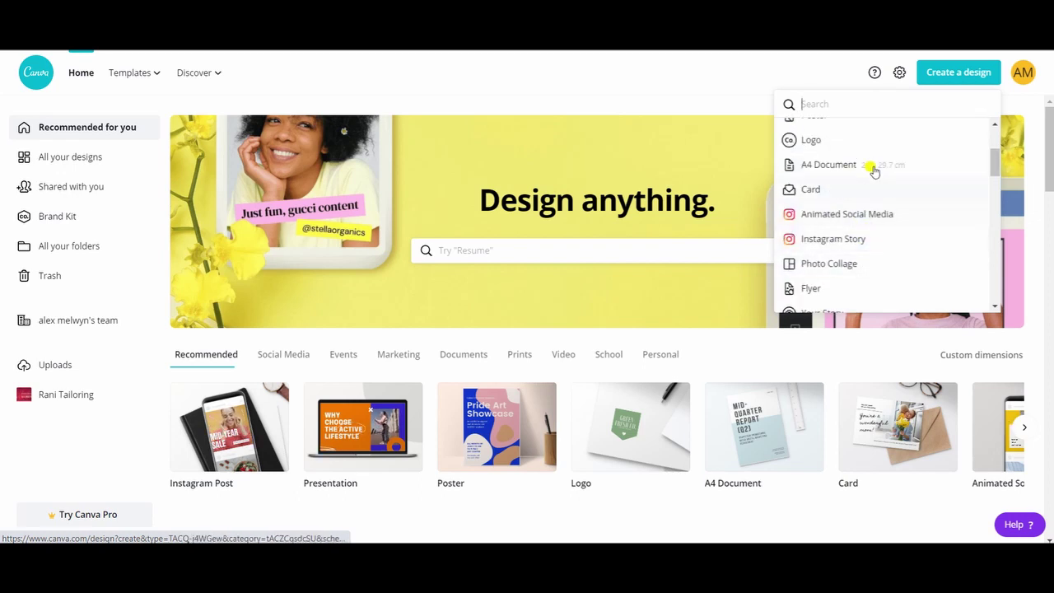
{"action": "scroll", "coordinate": [875, 170], "scroll_direction": "up", "scroll_amount": 2}
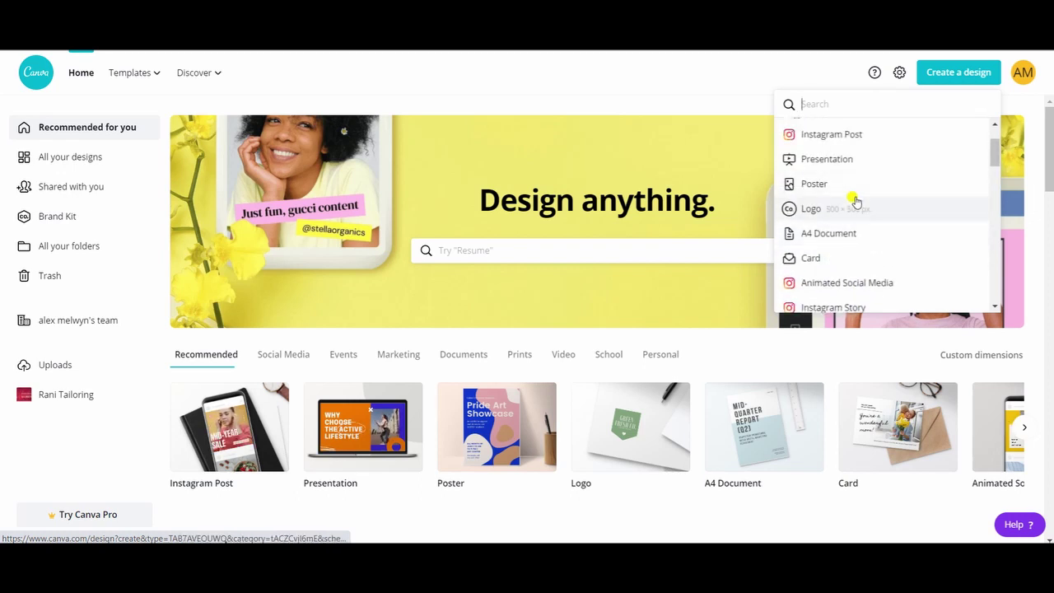
{"action": "scroll", "coordinate": [877, 186], "scroll_direction": "up", "scroll_amount": 2}
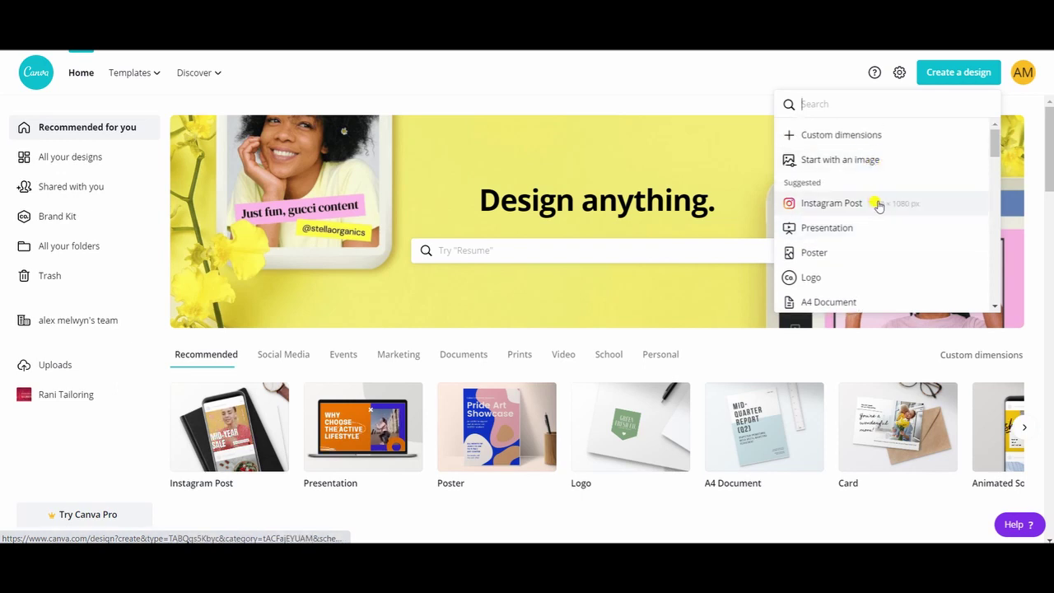
{"action": "scroll", "coordinate": [875, 202], "scroll_direction": "down", "scroll_amount": 6}
{"action": "scroll", "coordinate": [877, 205], "scroll_direction": "down", "scroll_amount": 5}
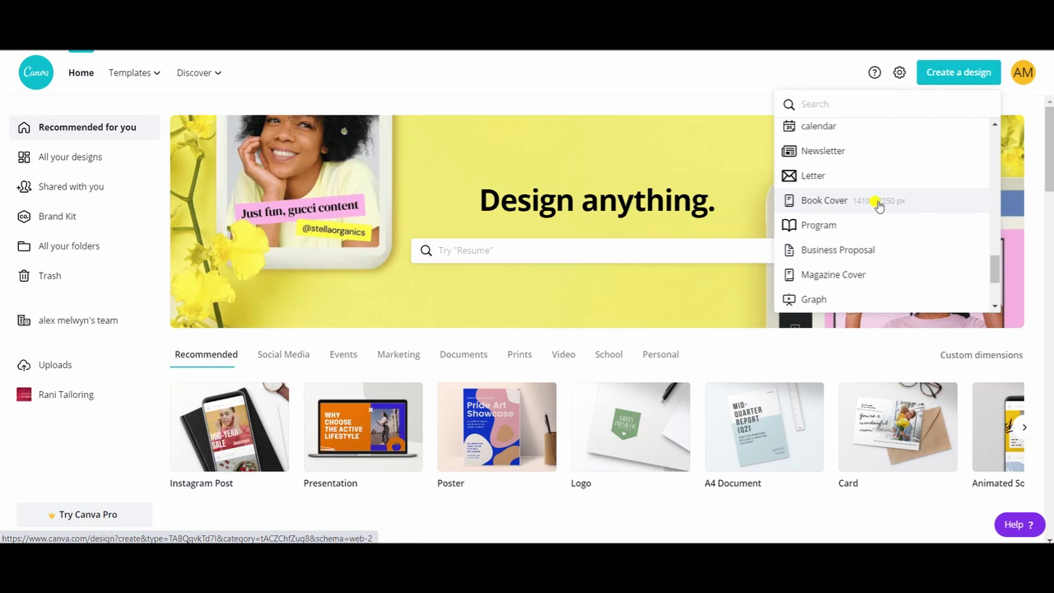
{"action": "left_click", "coordinate": [726, 360]}
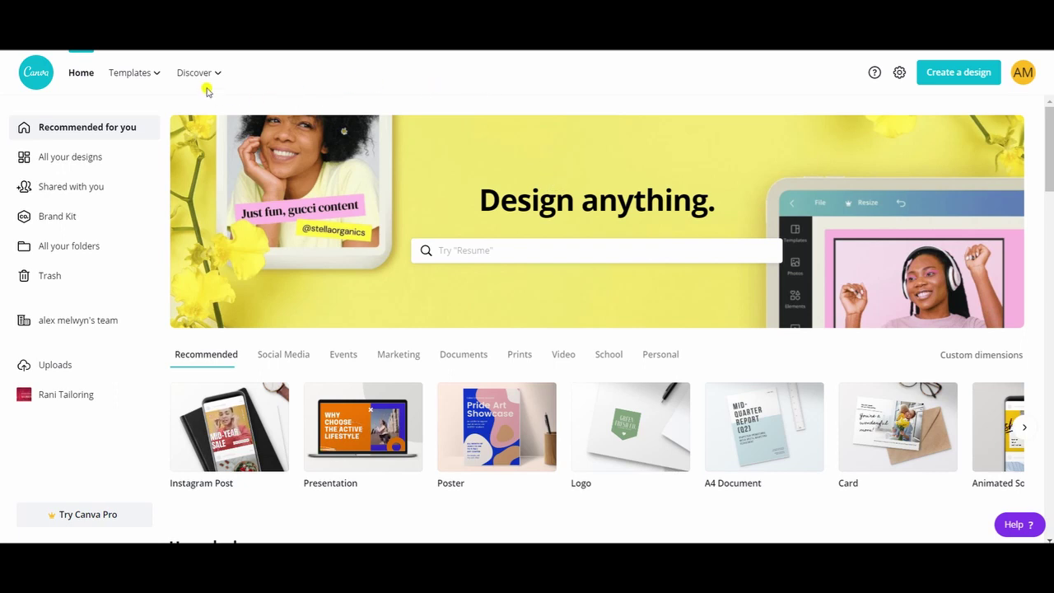
Review the template categories and open the page for the Trending group
{"action": "mouse_move", "coordinate": [153, 78]}
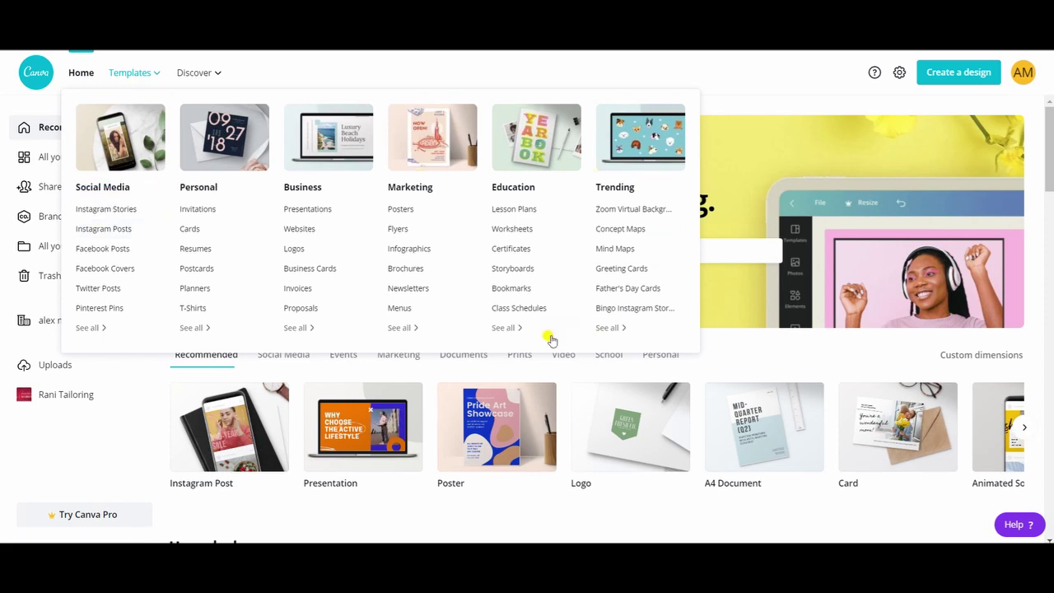
{"action": "mouse_move", "coordinate": [194, 66]}
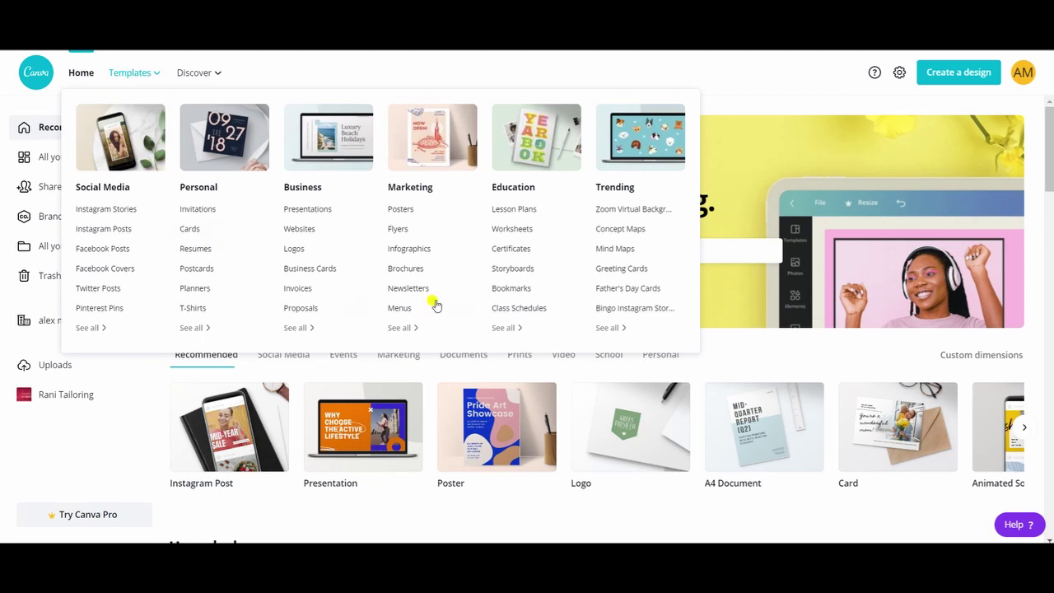
{"action": "left_click", "coordinate": [623, 189]}
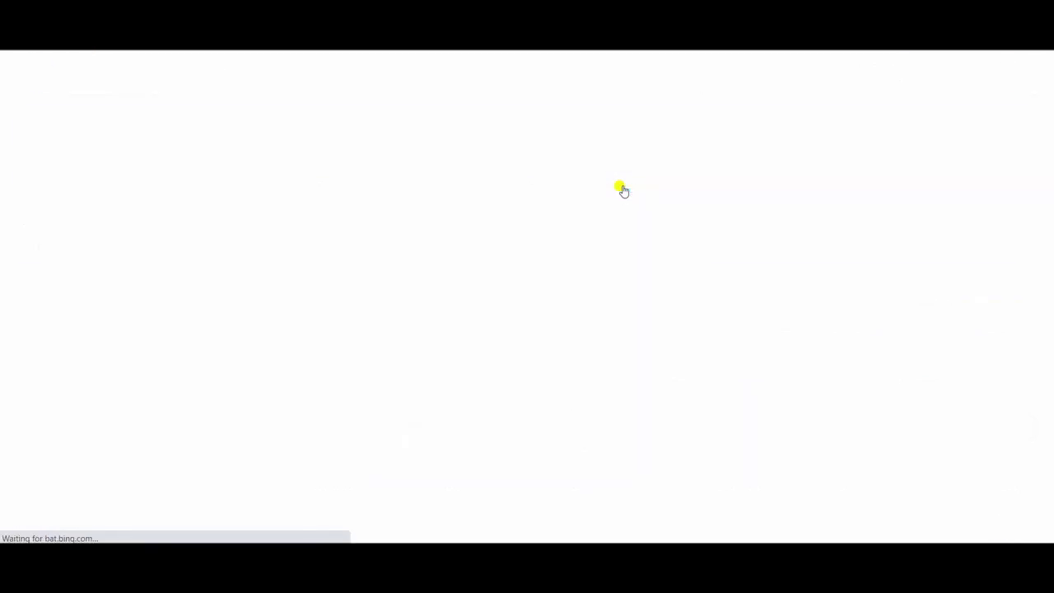
Examine the Discover templates page, from Facebook Posts and Instagram Stories through Flyers, Presentations and Cards to Business Cards and Photo Collages
{"action": "scroll", "coordinate": [141, 282], "scroll_direction": "down", "scroll_amount": 3}
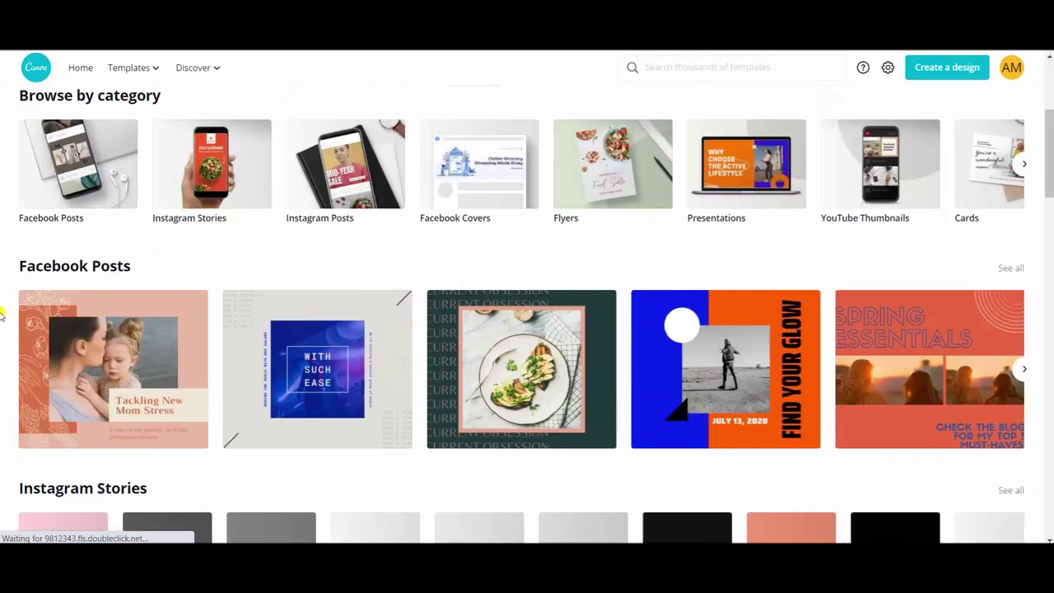
{"action": "scroll", "coordinate": [49, 247], "scroll_direction": "up", "scroll_amount": 1}
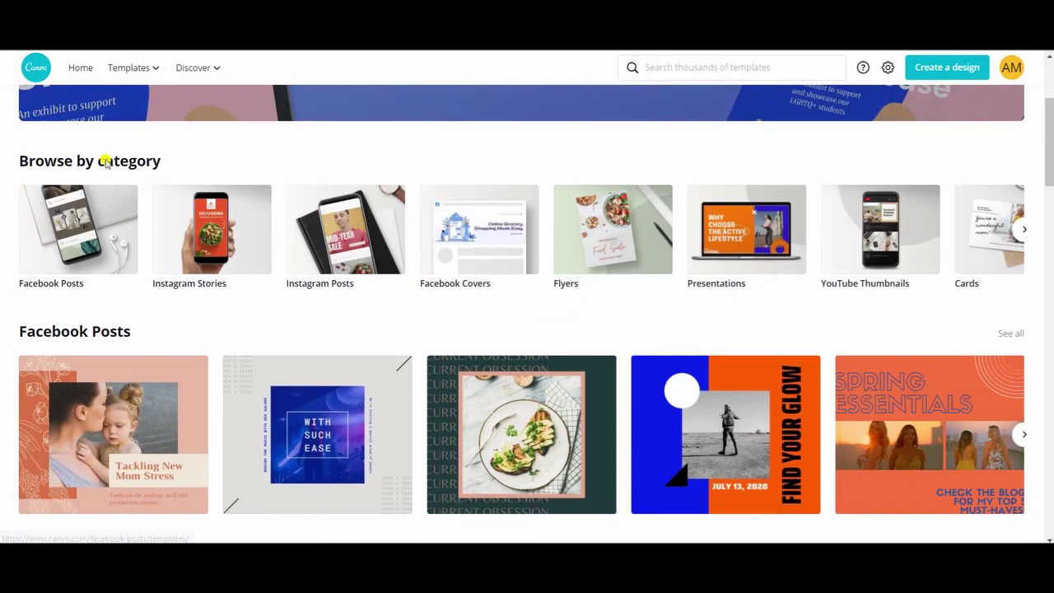
{"action": "scroll", "coordinate": [165, 303], "scroll_direction": "down", "scroll_amount": 1}
{"action": "scroll", "coordinate": [5, 336], "scroll_direction": "down", "scroll_amount": 7}
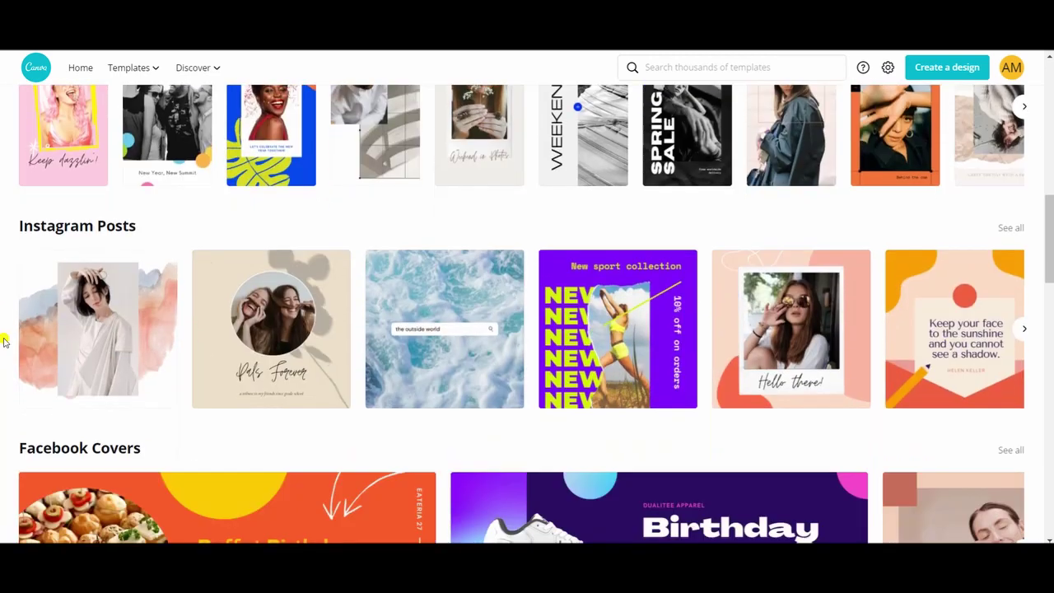
{"action": "scroll", "coordinate": [5, 335], "scroll_direction": "down", "scroll_amount": 5}
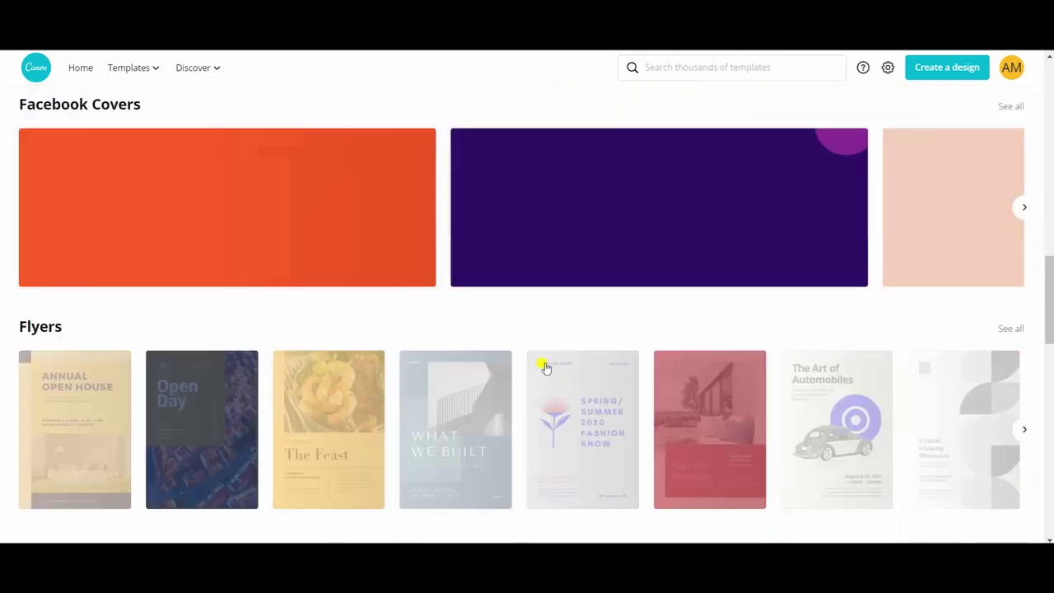
{"action": "scroll", "coordinate": [188, 343], "scroll_direction": "down", "scroll_amount": 4}
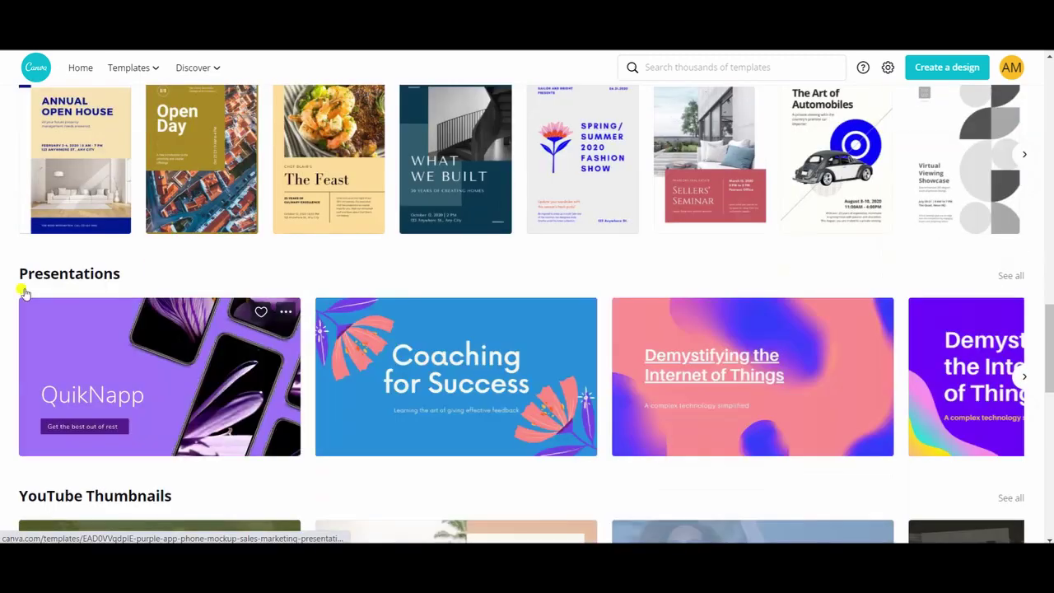
{"action": "scroll", "coordinate": [123, 329], "scroll_direction": "down", "scroll_amount": 5}
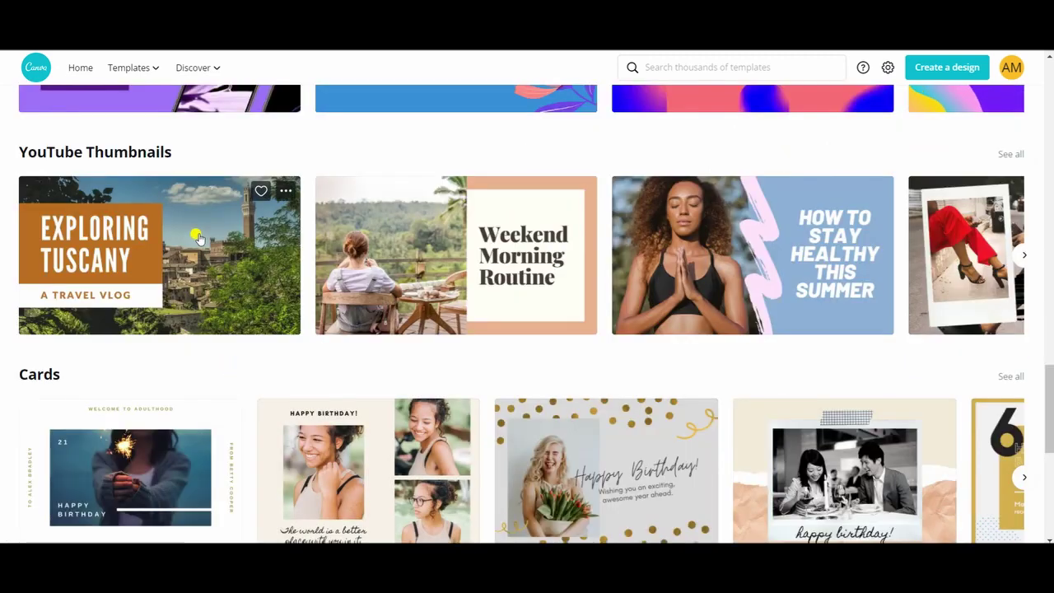
{"action": "scroll", "coordinate": [24, 358], "scroll_direction": "down", "scroll_amount": 3}
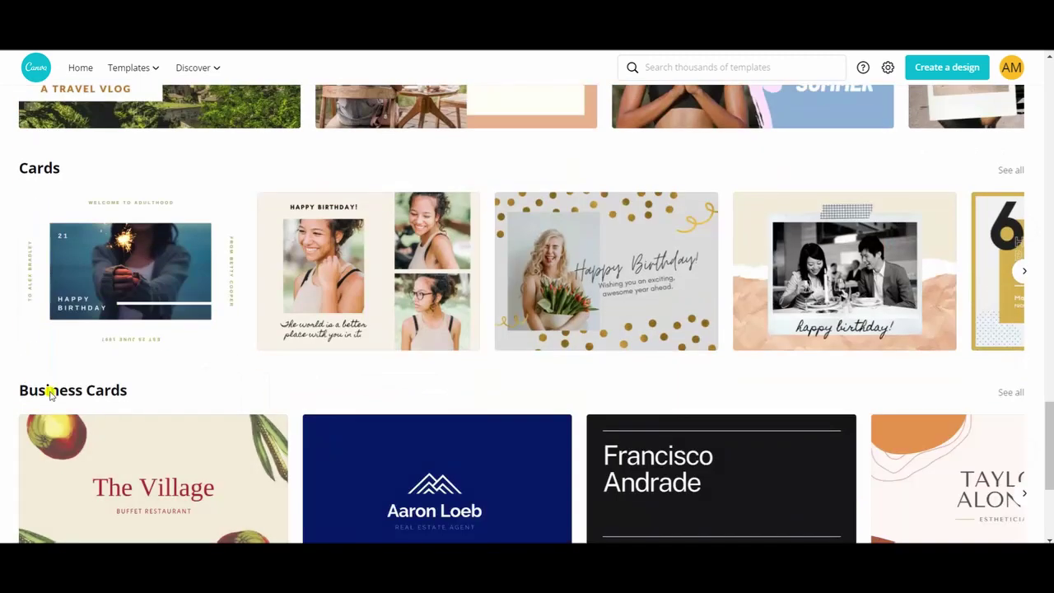
{"action": "scroll", "coordinate": [51, 393], "scroll_direction": "down", "scroll_amount": 3}
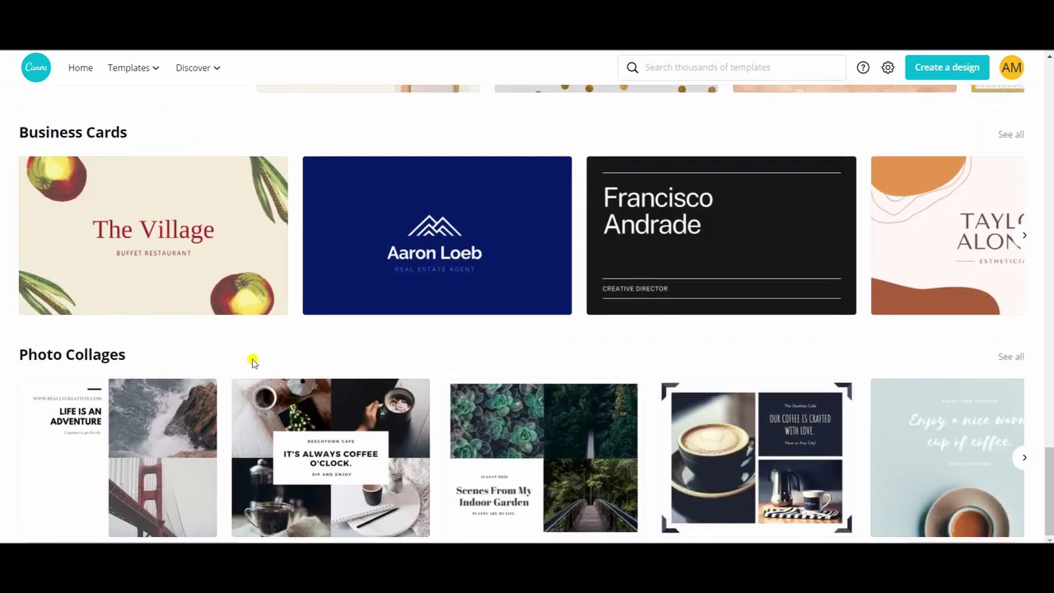
{"action": "scroll", "coordinate": [247, 360], "scroll_direction": "up", "scroll_amount": 15}
{"action": "scroll", "coordinate": [251, 362], "scroll_direction": "up", "scroll_amount": 8}
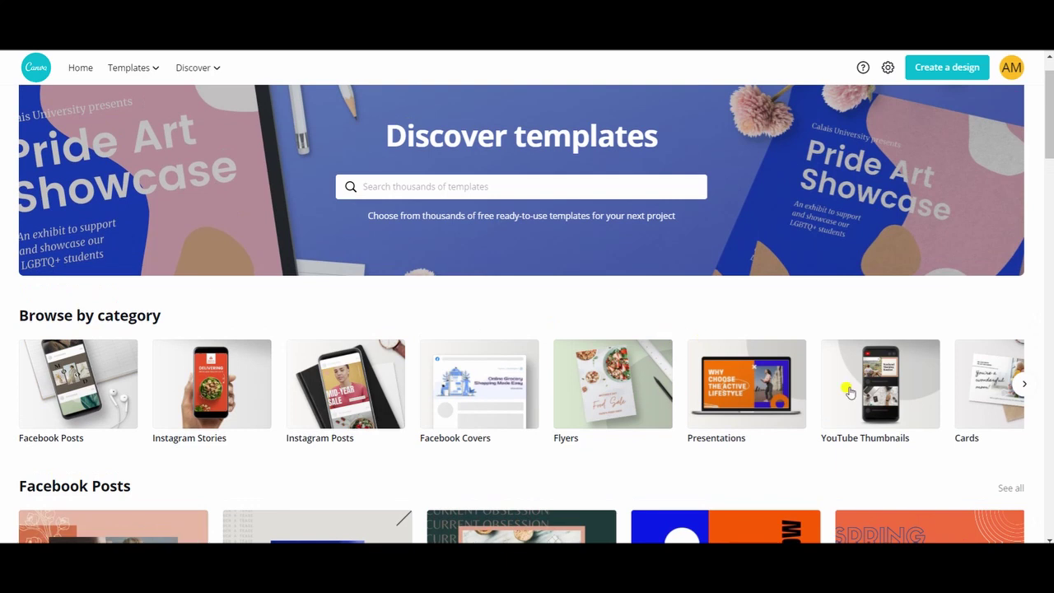
Open the Resumes category under Browse by category and look through its professional resume templates
{"action": "left_click", "coordinate": [1023, 384]}
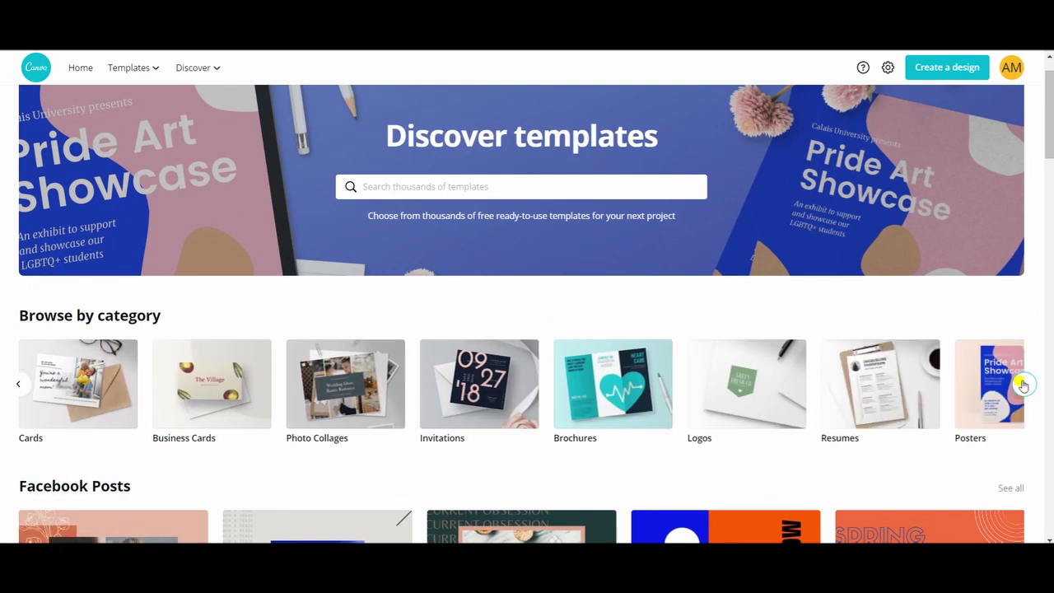
{"action": "left_click", "coordinate": [889, 380]}
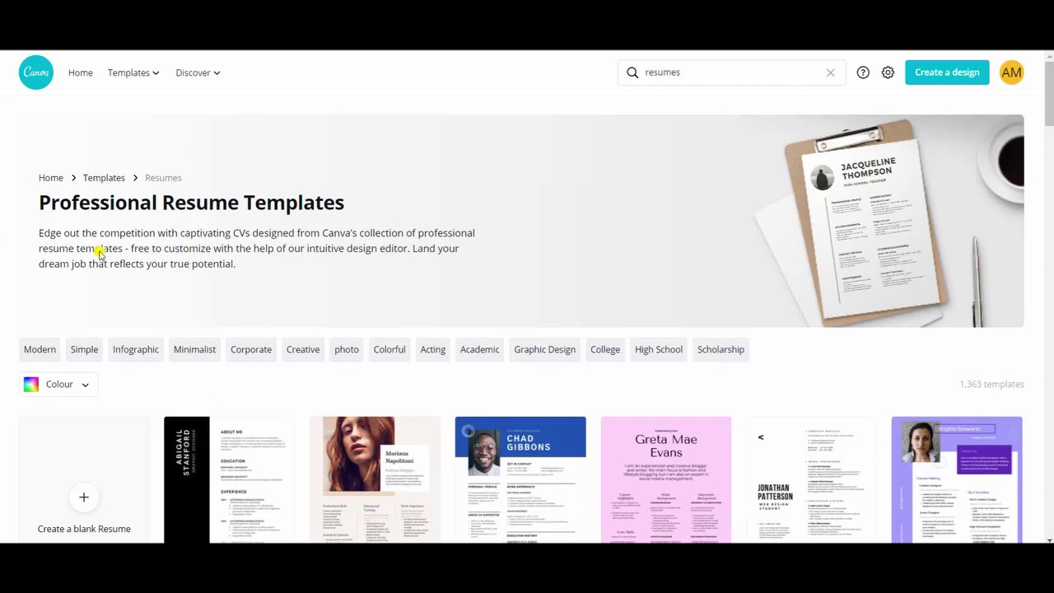
{"action": "scroll", "coordinate": [99, 252], "scroll_direction": "down", "scroll_amount": 9}
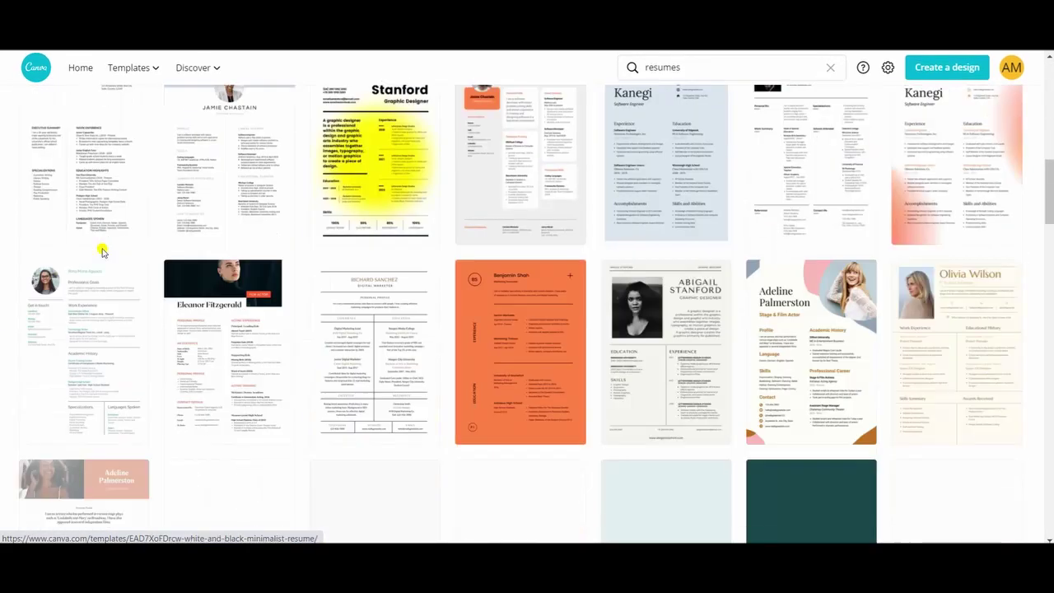
{"action": "scroll", "coordinate": [102, 253], "scroll_direction": "down", "scroll_amount": 10}
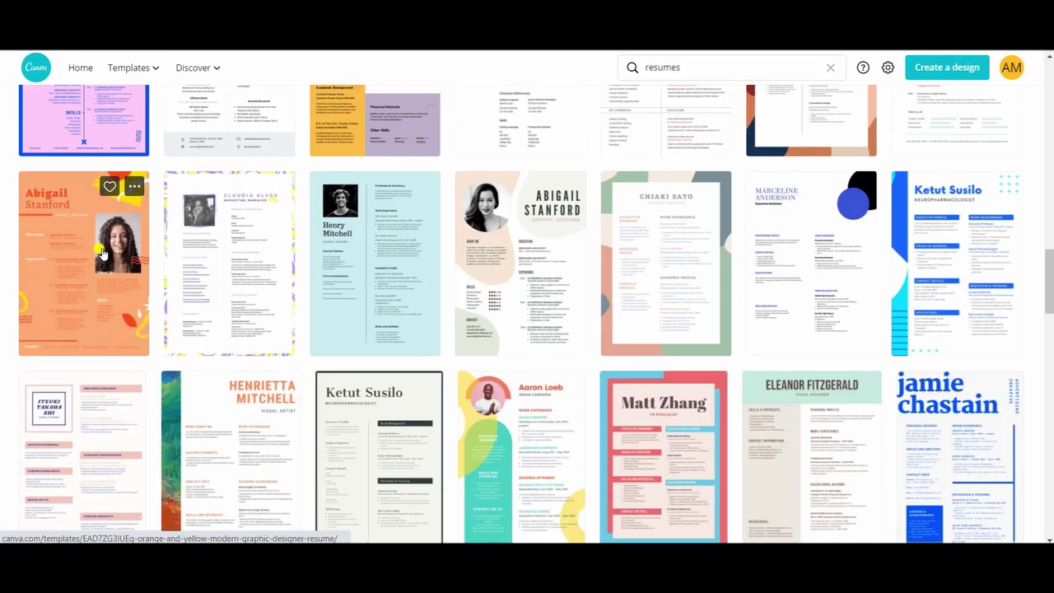
{"action": "scroll", "coordinate": [102, 253], "scroll_direction": "down", "scroll_amount": 10}
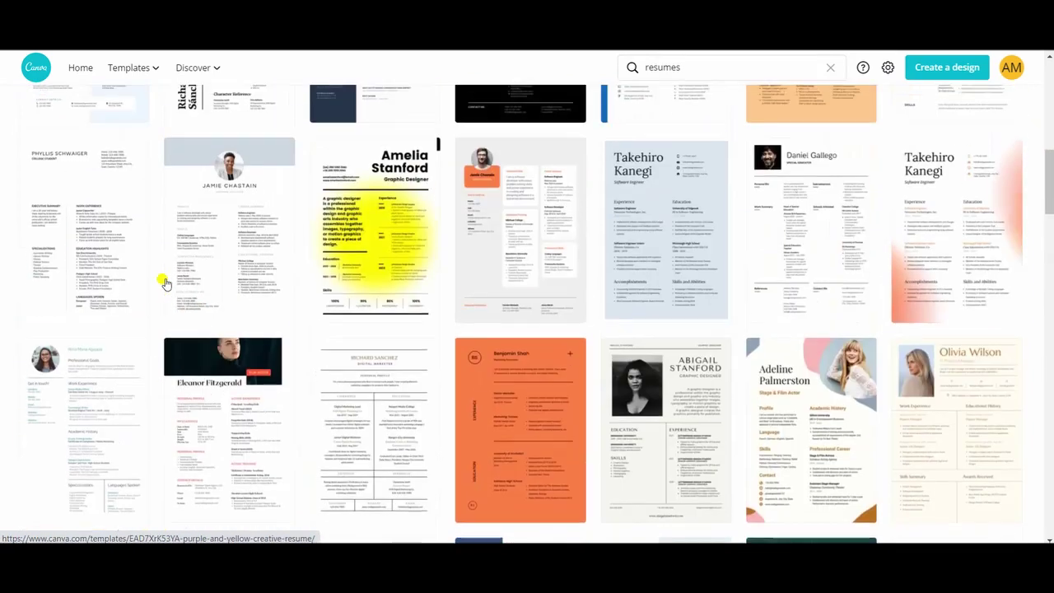
{"action": "scroll", "coordinate": [164, 283], "scroll_direction": "up", "scroll_amount": 20}
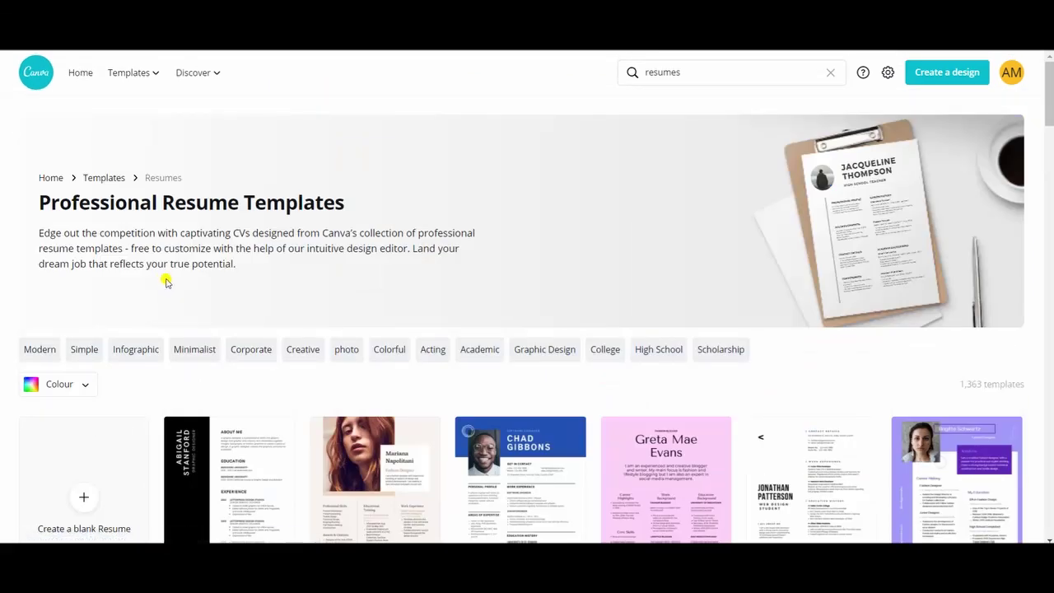